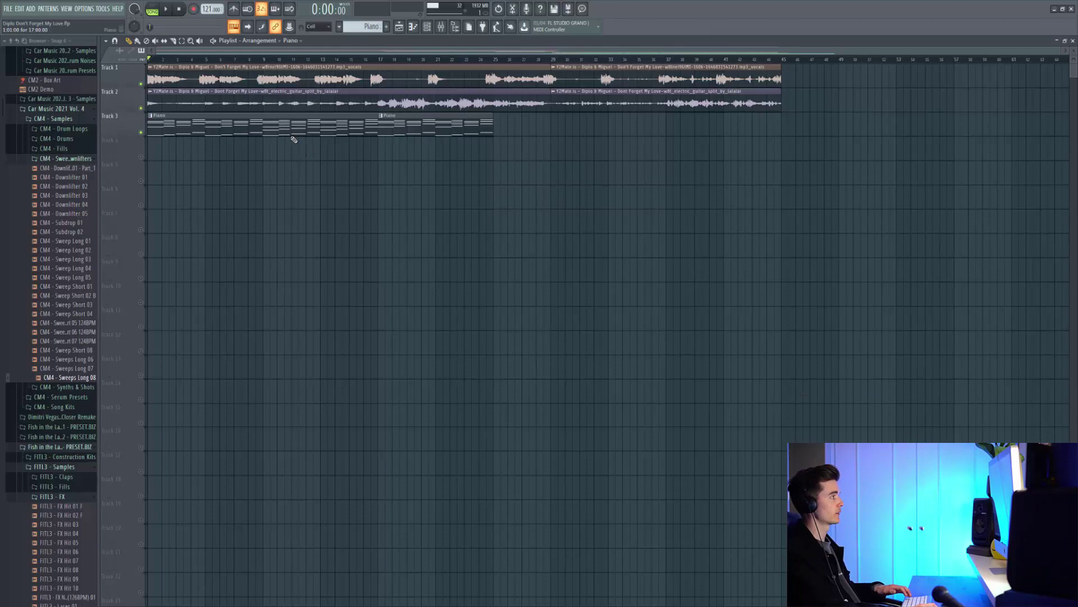
Step: Open the first Piano pattern in the piano roll and examine the timing and layout of its chord and bass notes
{"action": "double_click", "coordinate": [293, 136]}
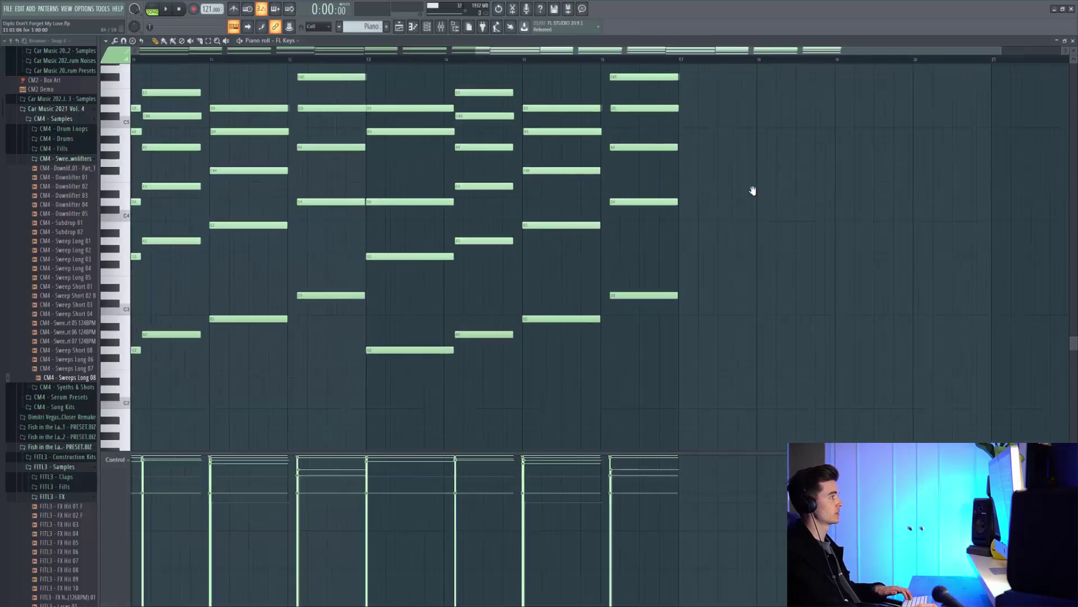
{"action": "scroll", "coordinate": [444, 162], "scroll_direction": "down", "scroll_amount": 2}
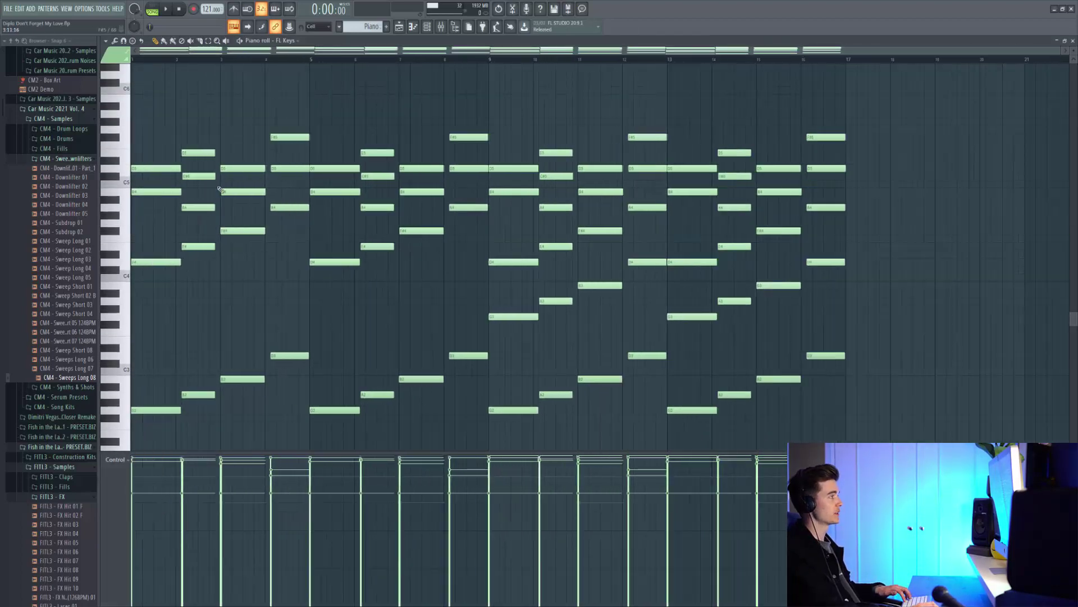
{"action": "scroll", "coordinate": [110, 152], "scroll_direction": "up", "scroll_amount": 5}
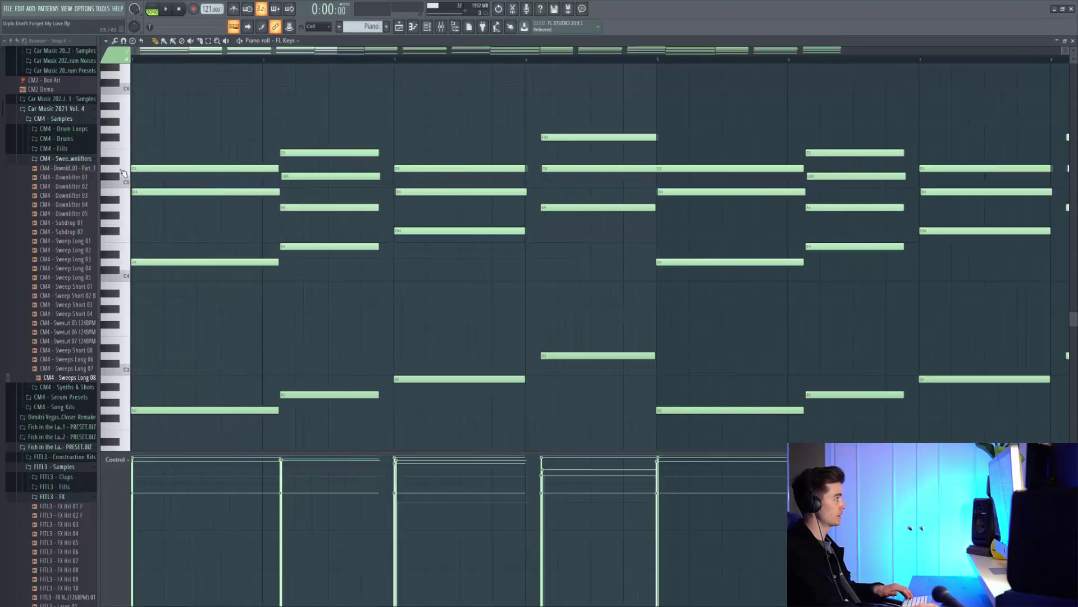
{"action": "scroll", "coordinate": [110, 152], "scroll_direction": "up", "scroll_amount": 2}
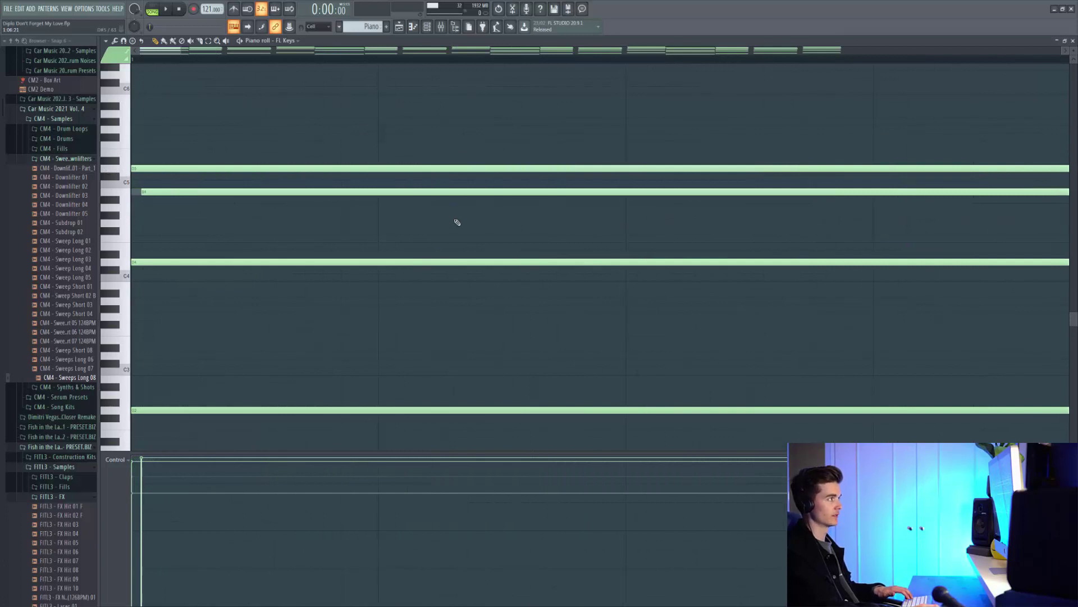
{"action": "scroll", "coordinate": [332, 219], "scroll_direction": "right", "scroll_amount": 4}
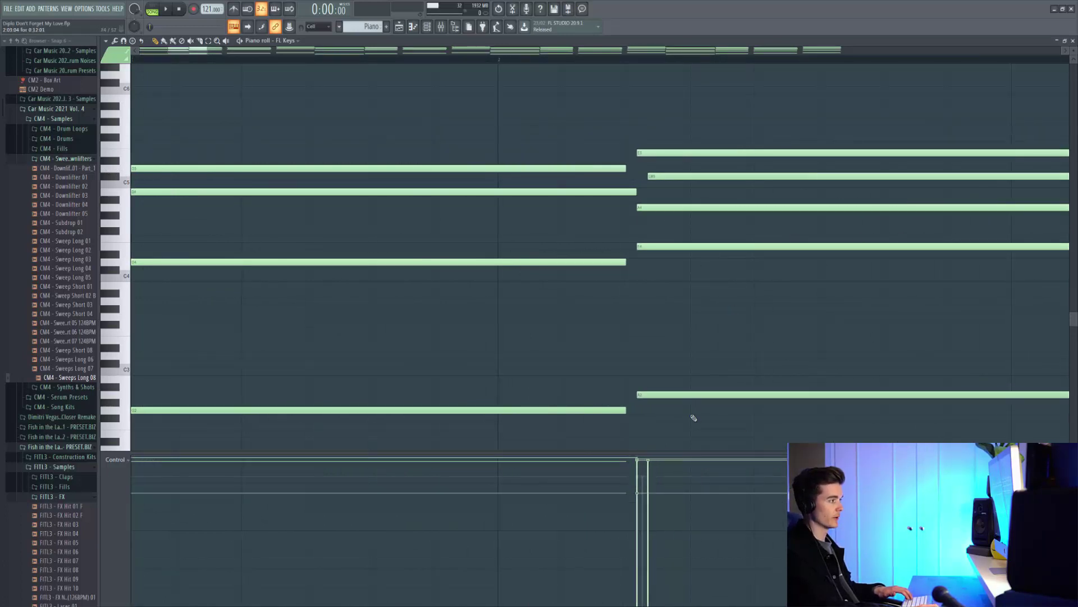
{"action": "scroll", "coordinate": [617, 410], "scroll_direction": "down", "scroll_amount": 5}
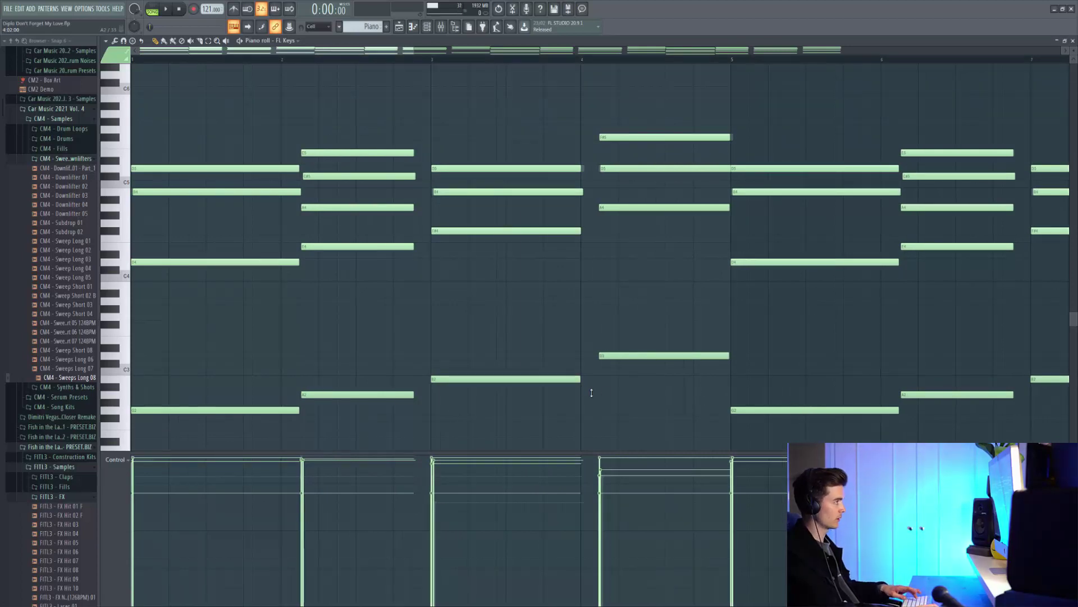
Step: Review the piano's instrument, play the part with its effects chain, and open OTT on the Piano mixer channel
{"action": "key", "text": "alt+r"}
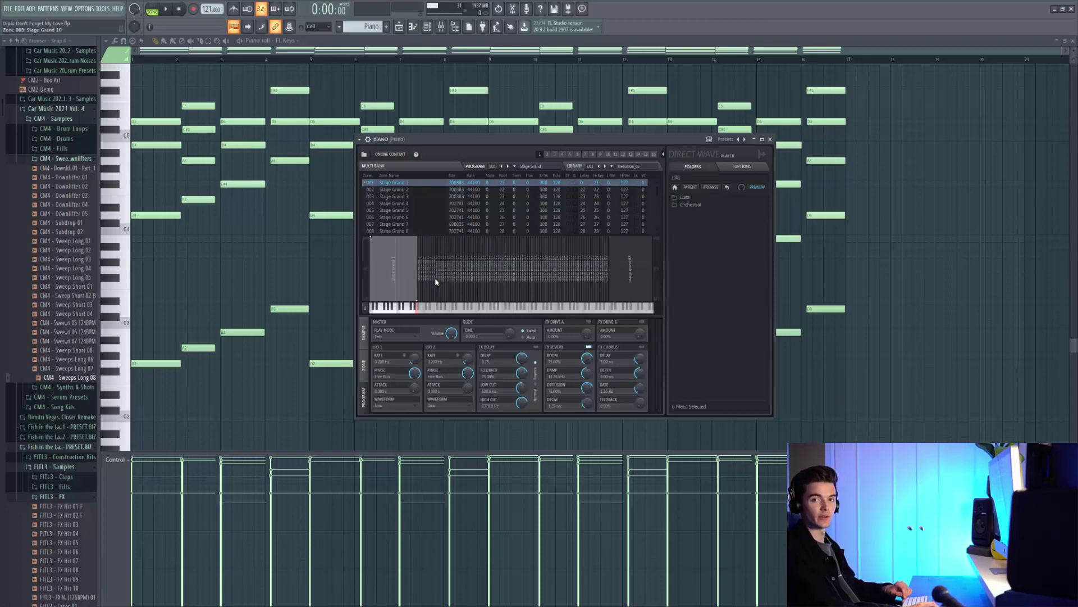
{"action": "left_click", "coordinate": [770, 139]}
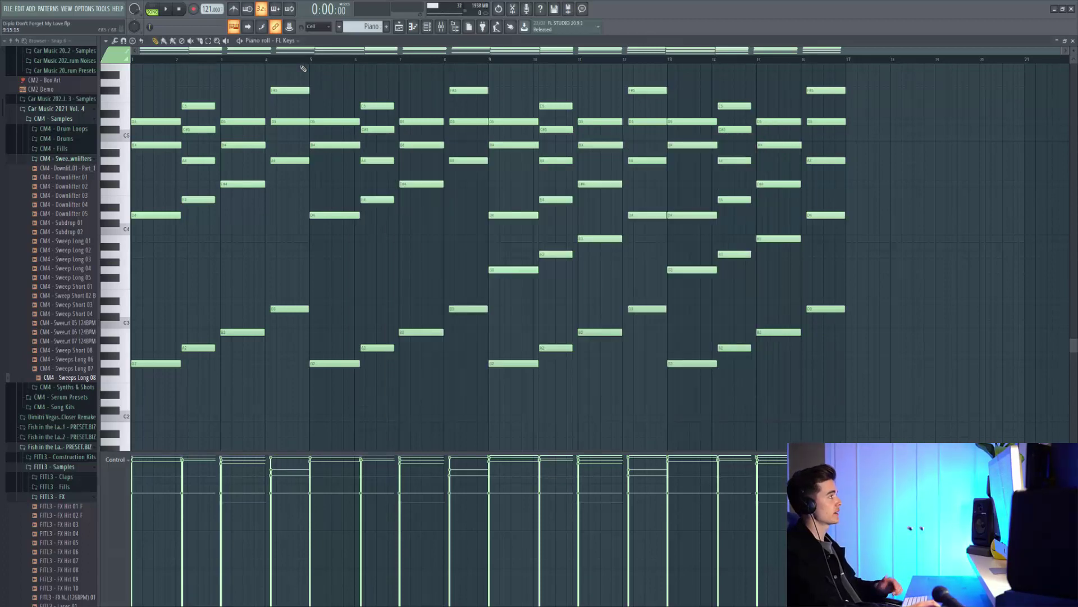
{"action": "key", "text": "space"}
{"action": "scroll", "coordinate": [1032, 206], "scroll_direction": "up", "scroll_amount": 1}
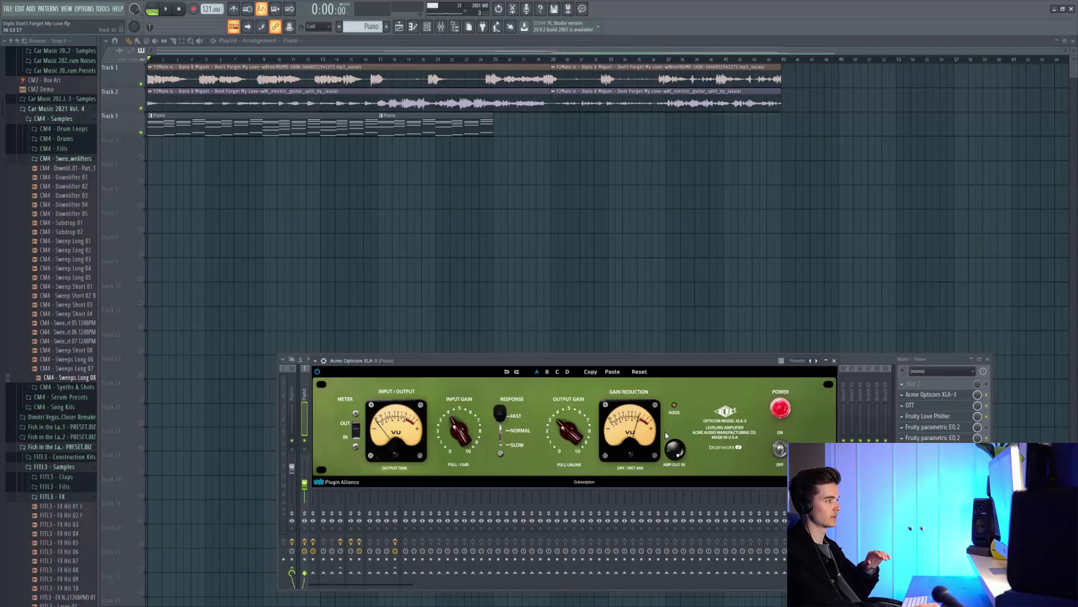
{"action": "key", "text": "space"}
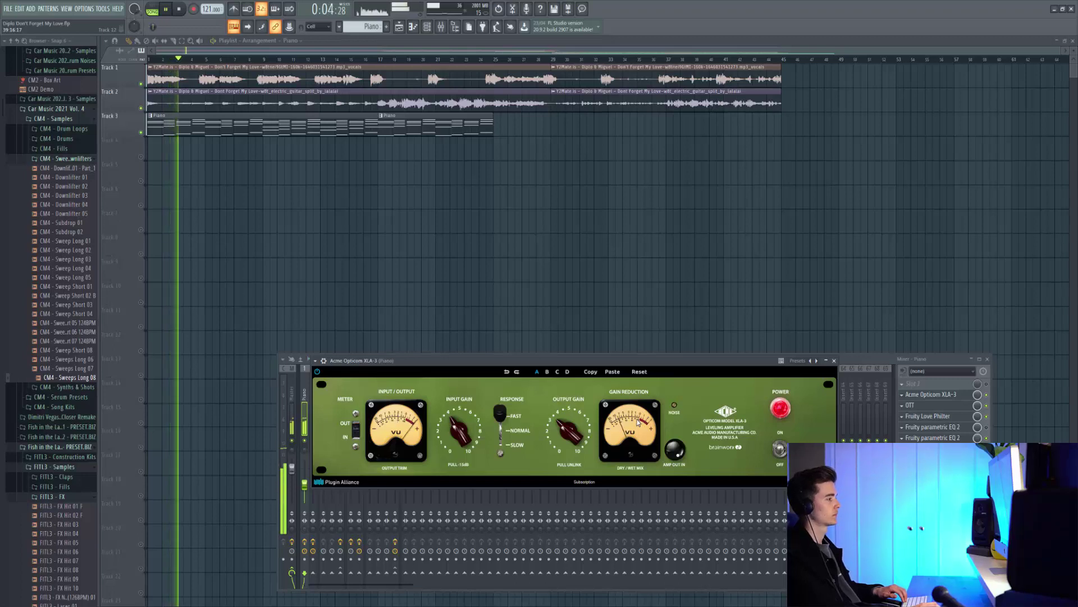
{"action": "key", "text": "space"}
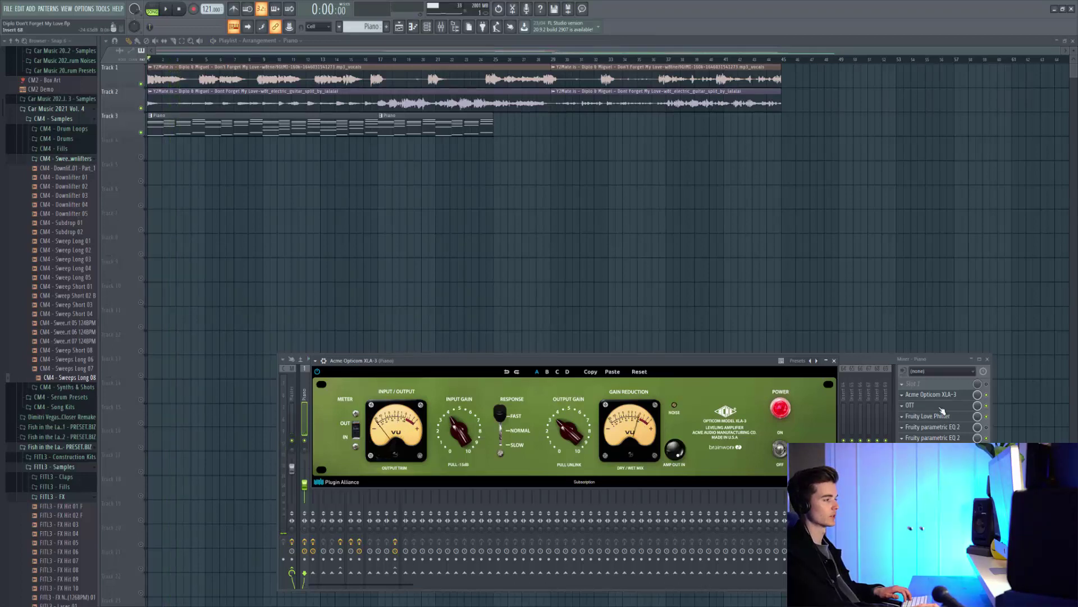
{"action": "left_click", "coordinate": [941, 407]}
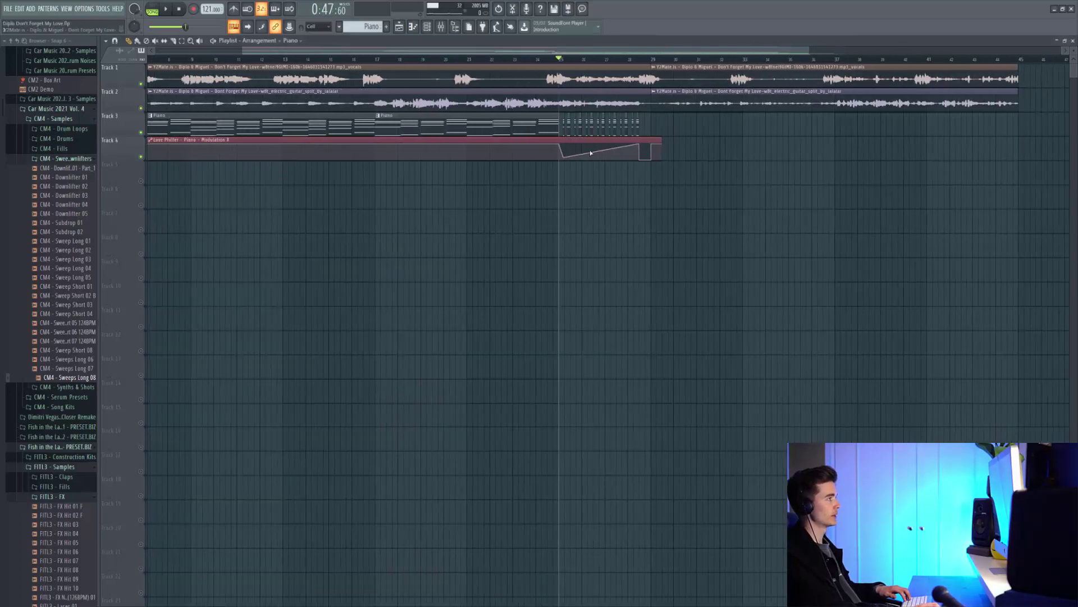
Step: Examine the Love Philter modulation automation over the chopped piano section and play the arrangement from bar 25
{"action": "scroll", "coordinate": [556, 123], "scroll_direction": "up", "scroll_amount": 2}
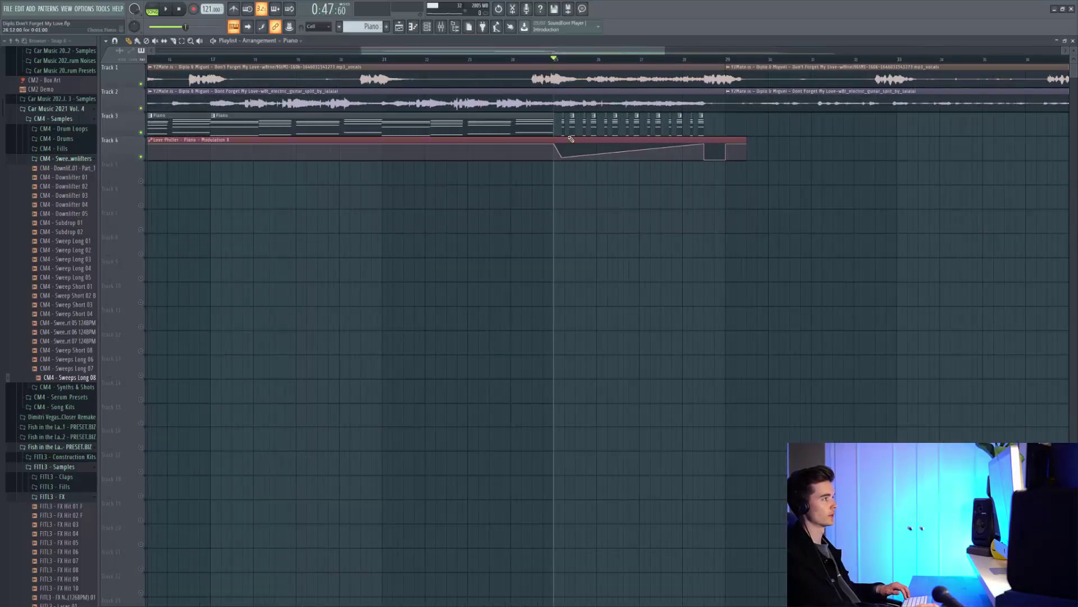
{"action": "scroll", "coordinate": [637, 127], "scroll_direction": "down", "scroll_amount": 3}
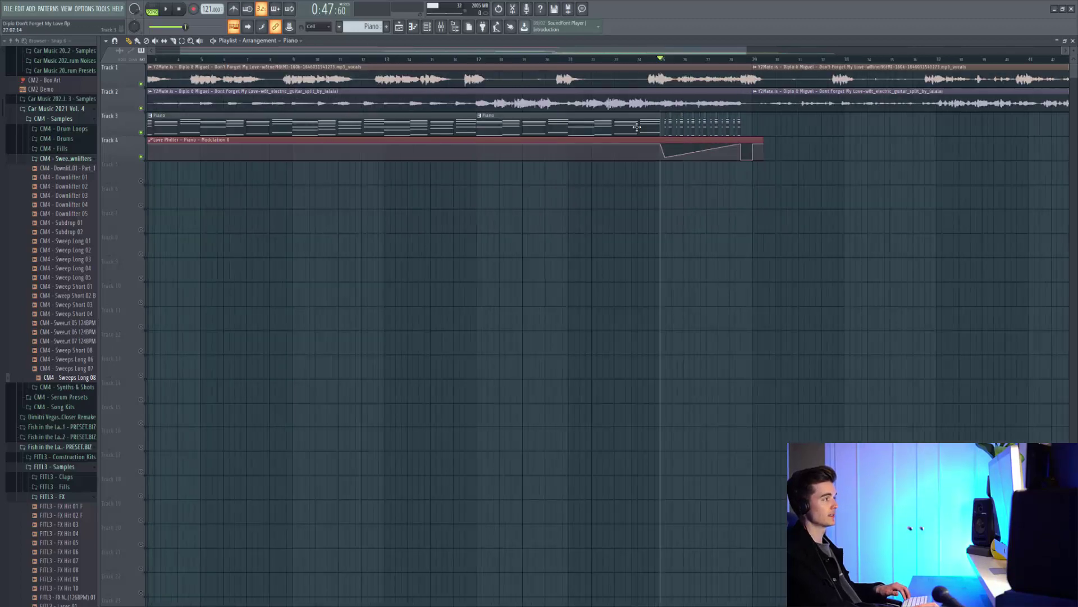
{"action": "scroll", "coordinate": [698, 123], "scroll_direction": "up", "scroll_amount": 2}
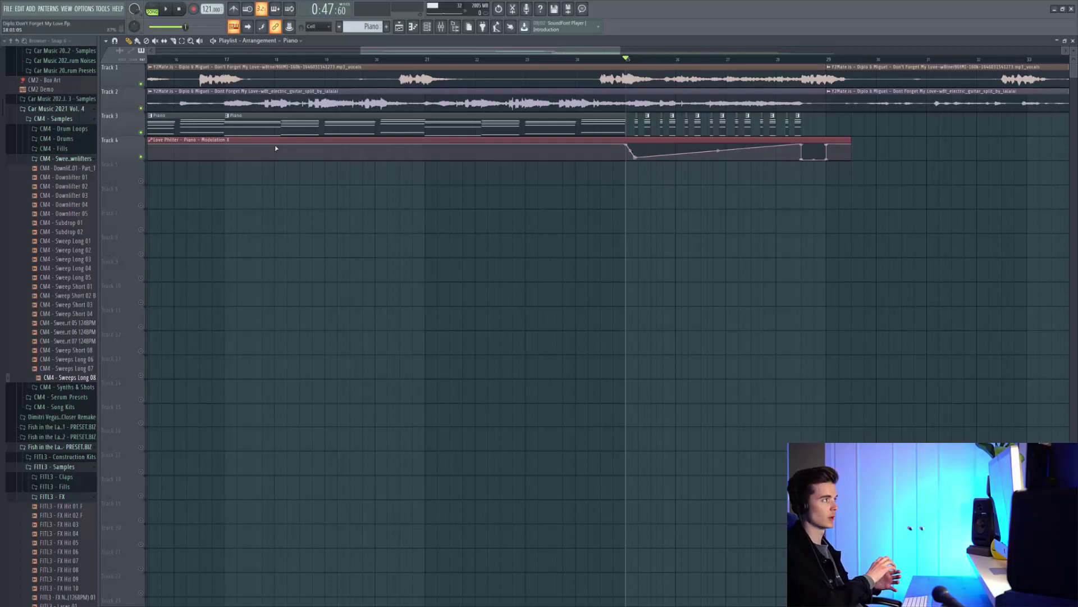
{"action": "scroll", "coordinate": [274, 145], "scroll_direction": "down", "scroll_amount": 2}
{"action": "key", "text": "space"}
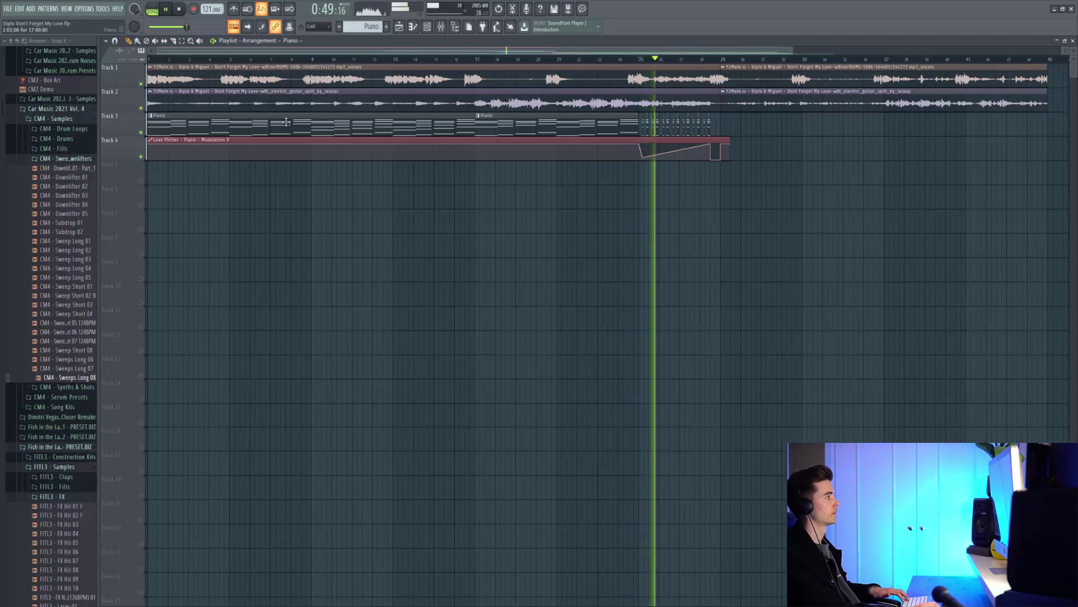
{"action": "left_click", "coordinate": [141, 108]}
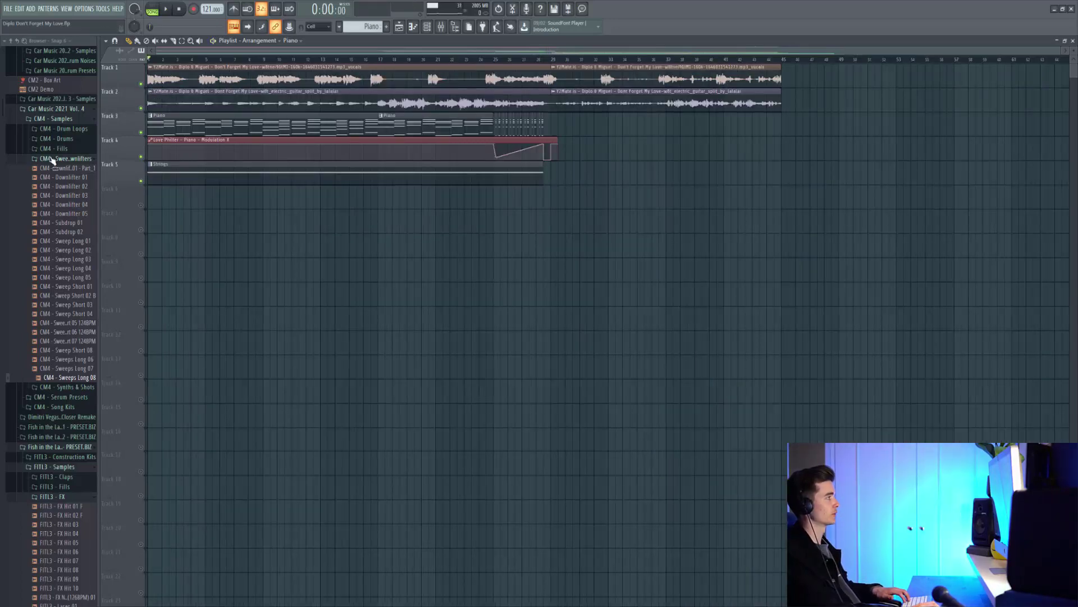
Step: Audition the sustained Strings note in the piano roll and inspect the Serum channel volume automation between bars 28 and 29
{"action": "double_click", "coordinate": [245, 168]}
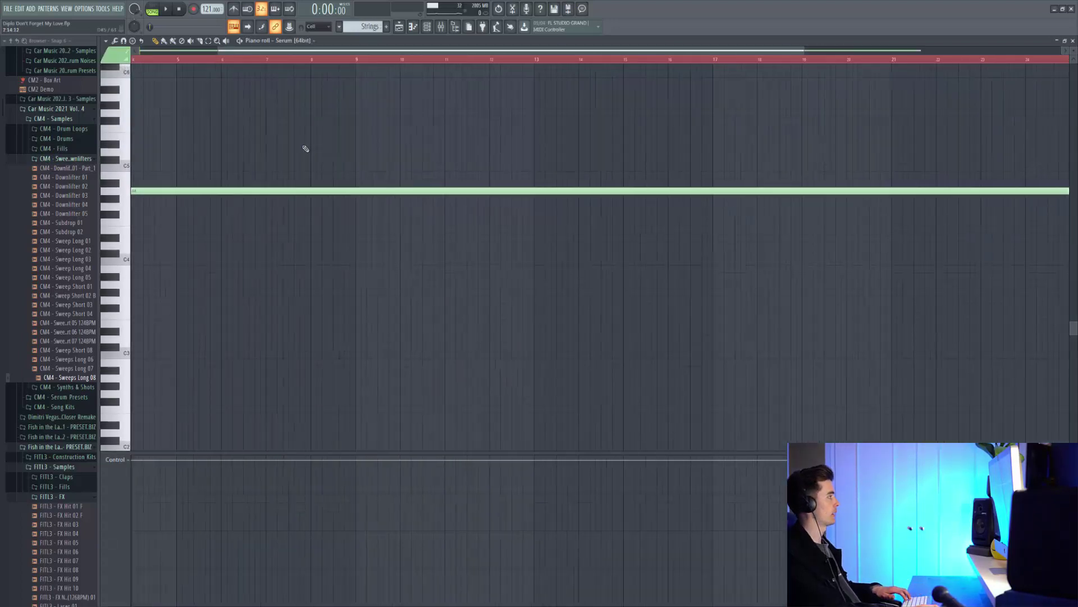
{"action": "key", "text": "l"}
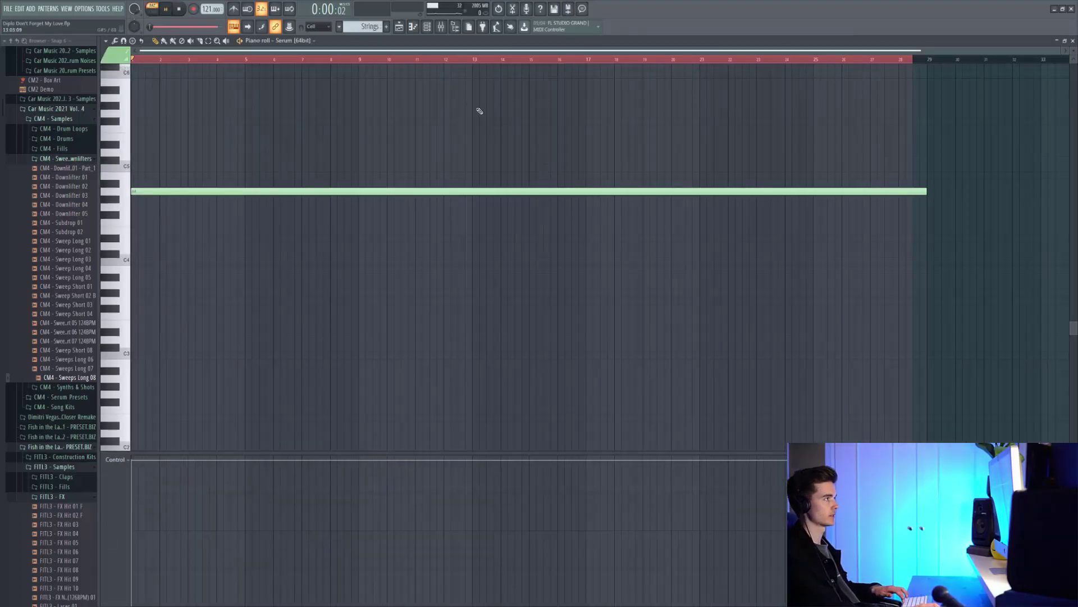
{"action": "key", "text": "space"}
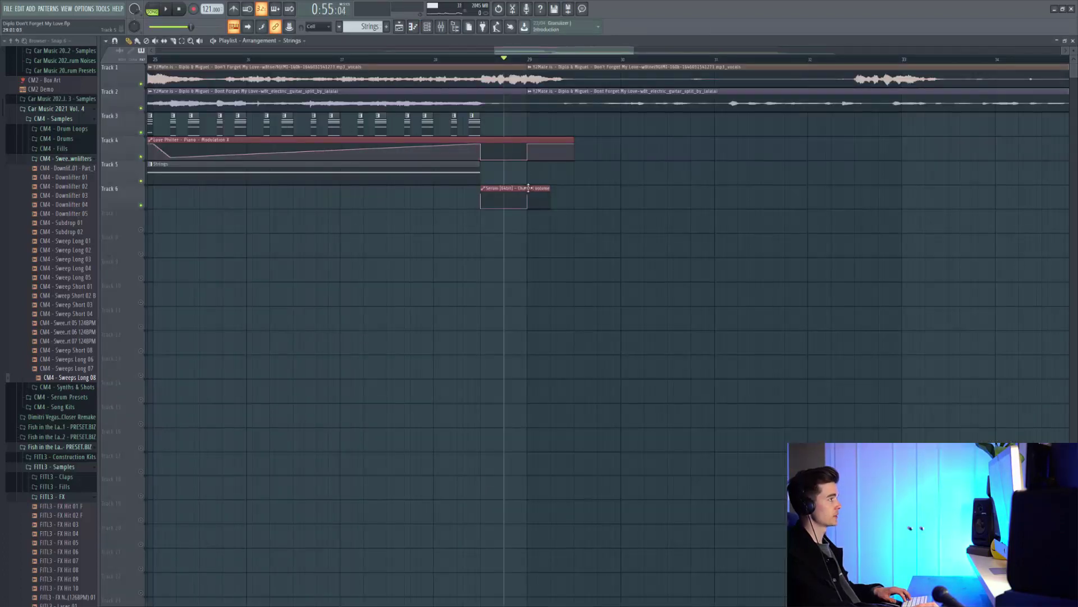
{"action": "scroll", "coordinate": [511, 195], "scroll_direction": "up", "scroll_amount": 2}
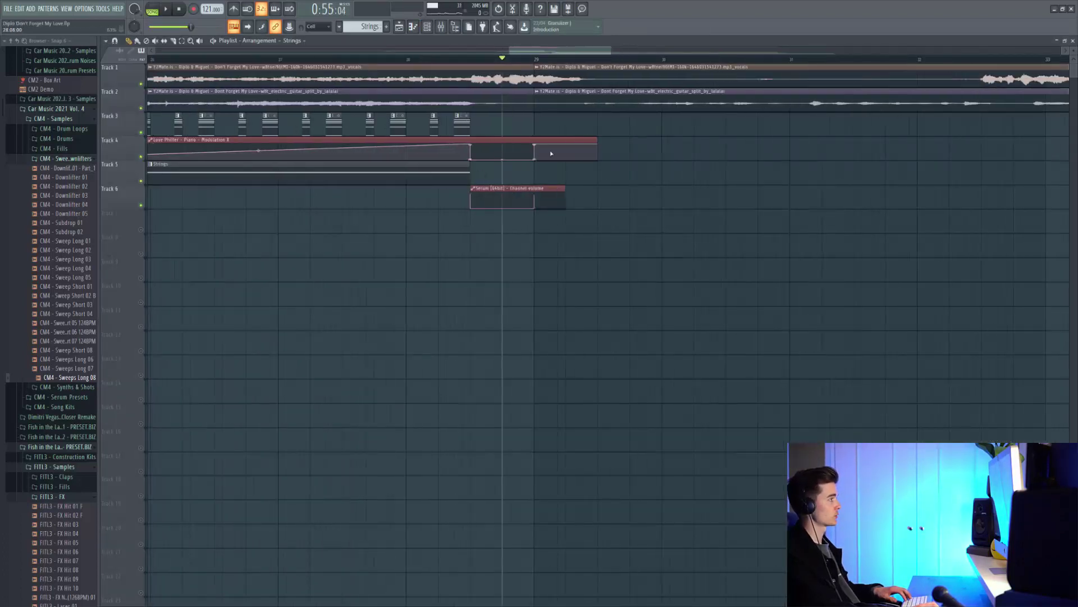
{"action": "left_click_drag", "start_coordinate": [475, 59], "coordinate": [532, 60]}
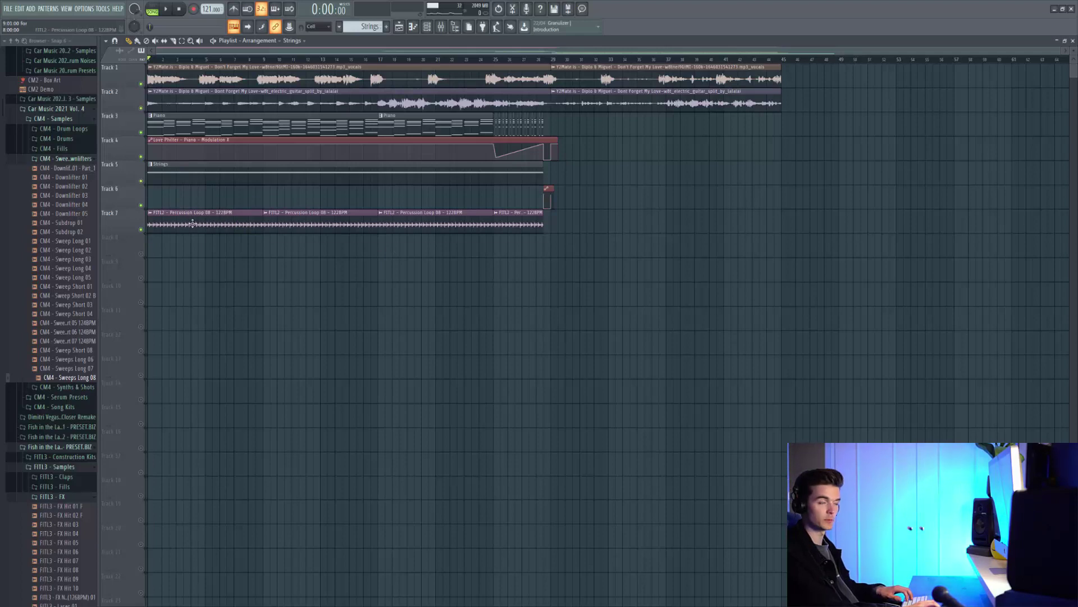
Step: Play the arrangement with Track 7 soloed to hear the Percussion Loop 08 on its own
{"action": "key", "text": "space"}
{"action": "left_click", "coordinate": [143, 230], "text": "ctrl"}
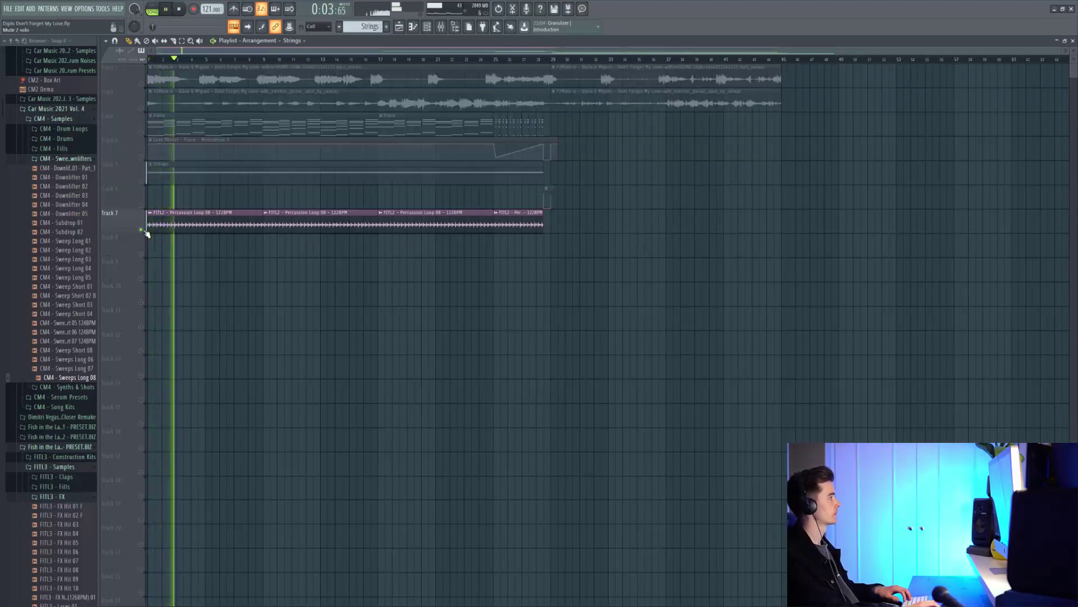
{"action": "key", "text": "space"}
{"action": "key", "text": "space"}
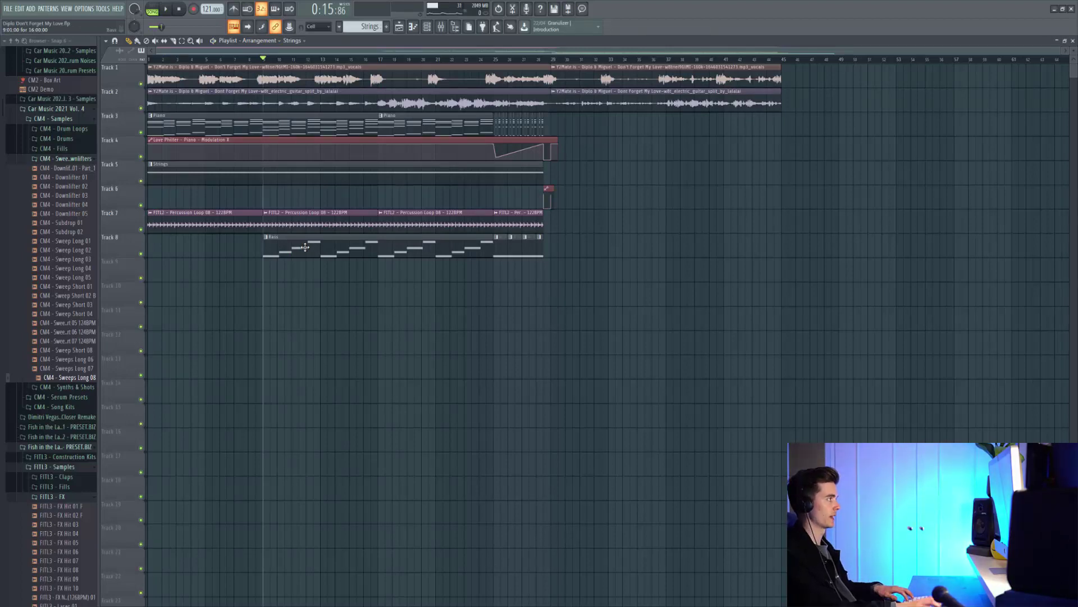
Step: Solo the Bass on Track 8 and raise the filter cutoff of its Serum patch while playing it
{"action": "right_click", "coordinate": [140, 254]}
{"action": "key", "text": "space"}
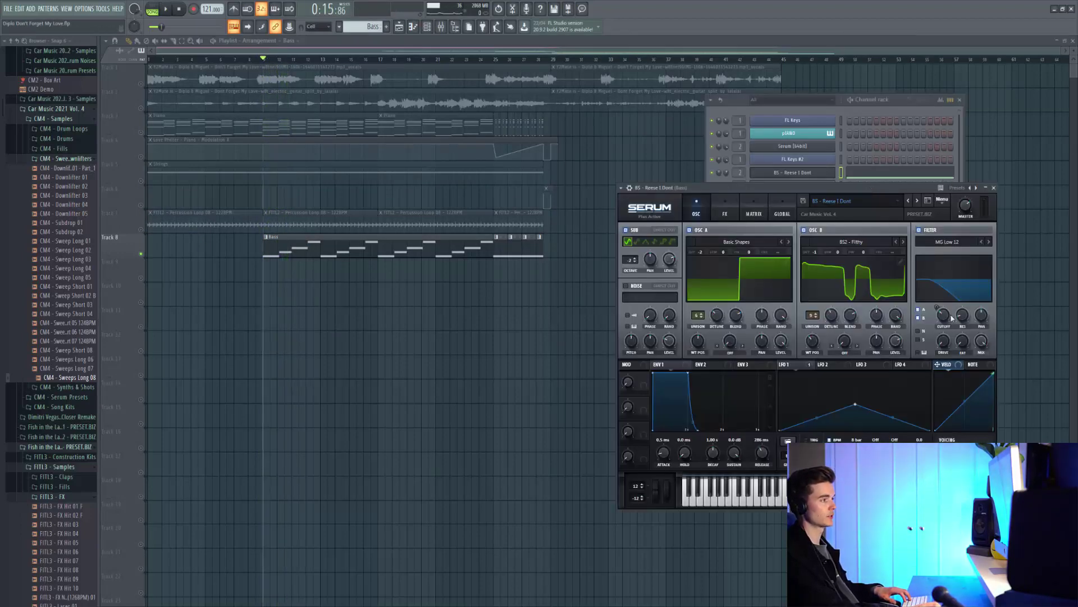
{"action": "mouse_move", "coordinate": [944, 315]}
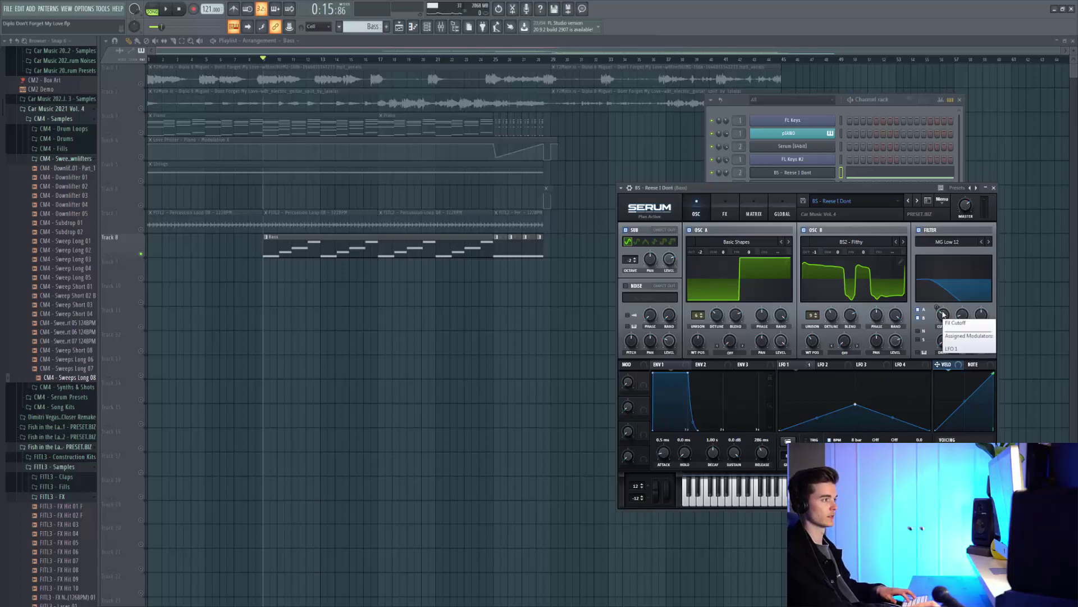
{"action": "key", "text": "space"}
{"action": "left_click_drag", "start_coordinate": [944, 314], "coordinate": [947, 285]}
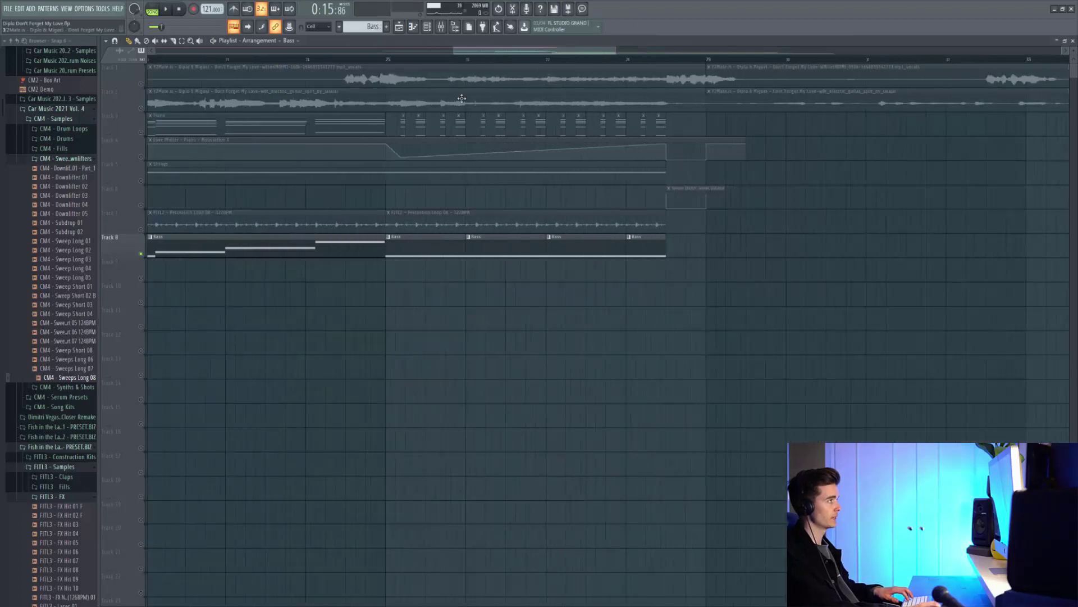
Step: Play the soloed bass from bar 25 and bring the piano track back into the mix
{"action": "left_click", "coordinate": [390, 59]}
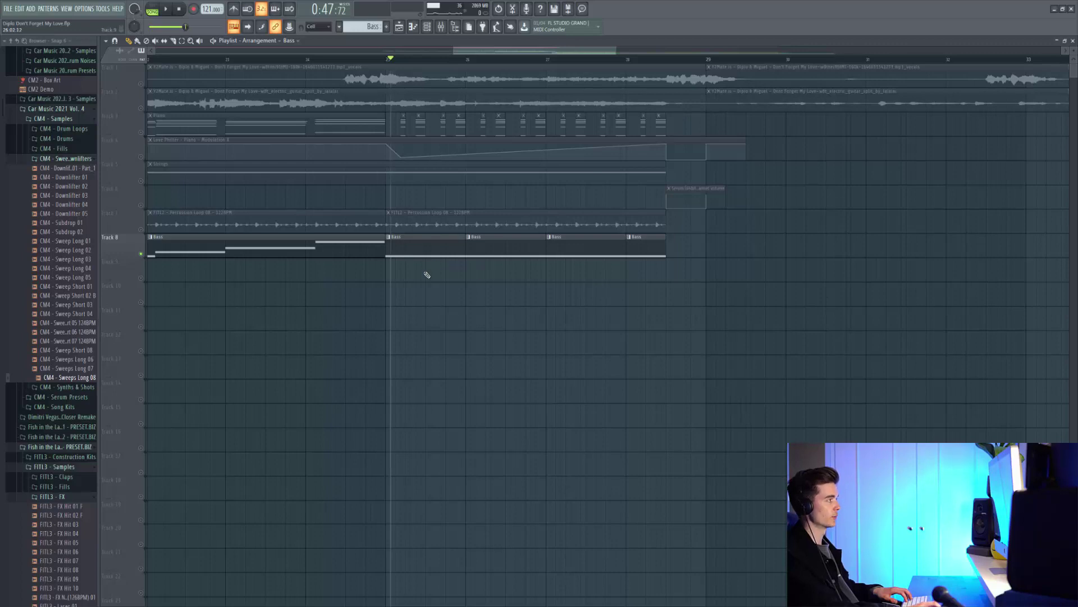
{"action": "scroll", "coordinate": [410, 264], "scroll_direction": "down", "scroll_amount": 3, "text": "ctrl"}
{"action": "key", "text": "space"}
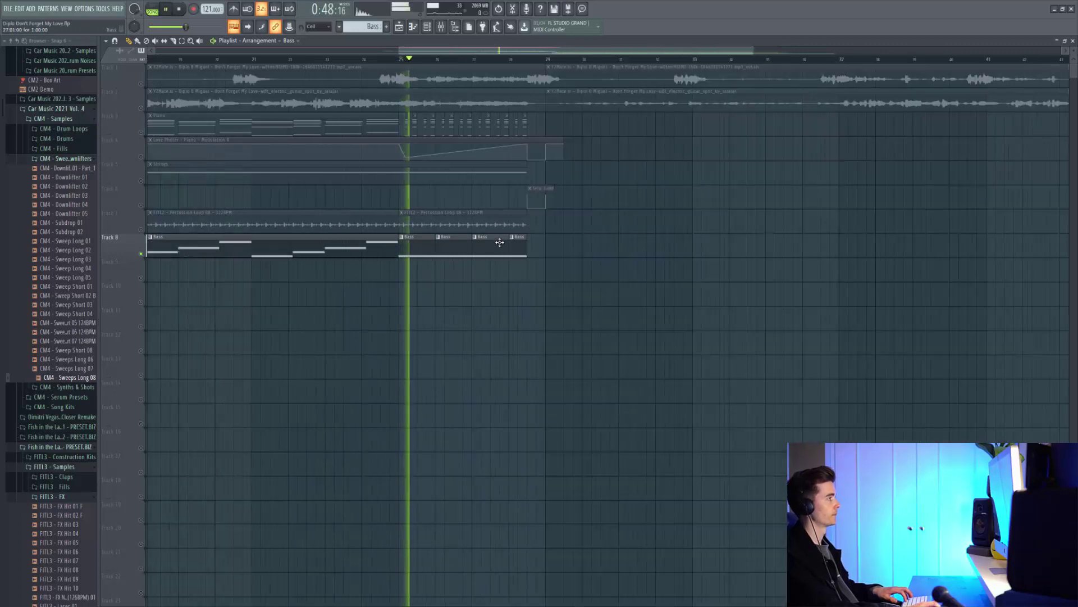
{"action": "left_click", "coordinate": [141, 133]}
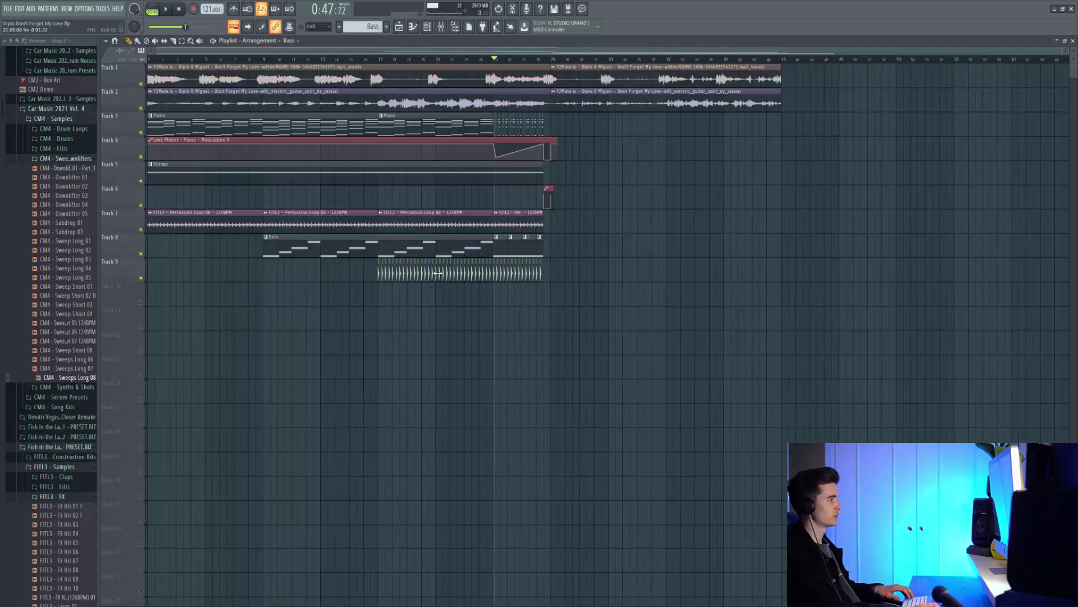
Step: Move the playhead to bar 17 and play the section to examine the Kick 01 pattern on Track 9
{"action": "scroll", "coordinate": [437, 273], "scroll_direction": "up", "scroll_amount": 3, "text": "ctrl"}
{"action": "left_click", "coordinate": [332, 60]}
{"action": "scroll", "coordinate": [345, 257], "scroll_direction": "up", "scroll_amount": 5, "text": "ctrl"}
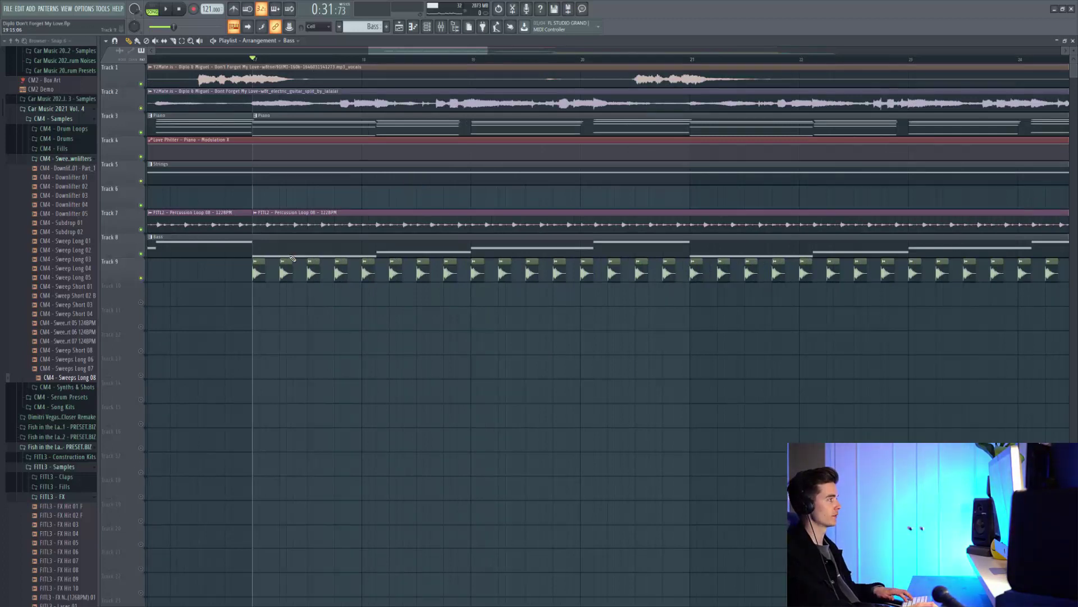
{"action": "scroll", "coordinate": [272, 296], "scroll_direction": "up", "scroll_amount": 5, "text": "ctrl"}
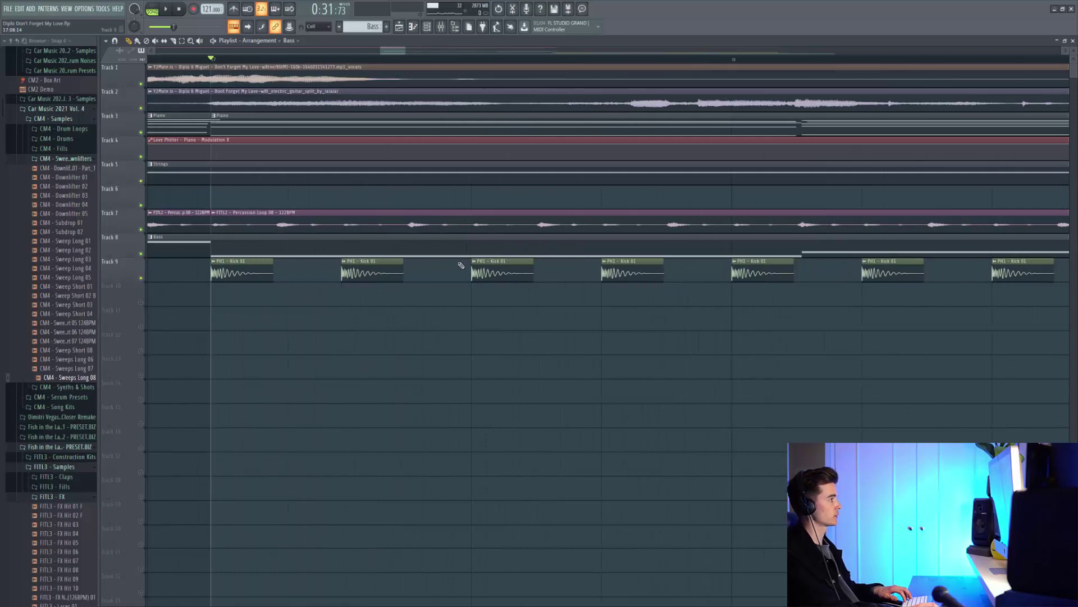
{"action": "key", "text": "space"}
{"action": "scroll", "coordinate": [464, 267], "scroll_direction": "down", "scroll_amount": 6, "text": "ctrl"}
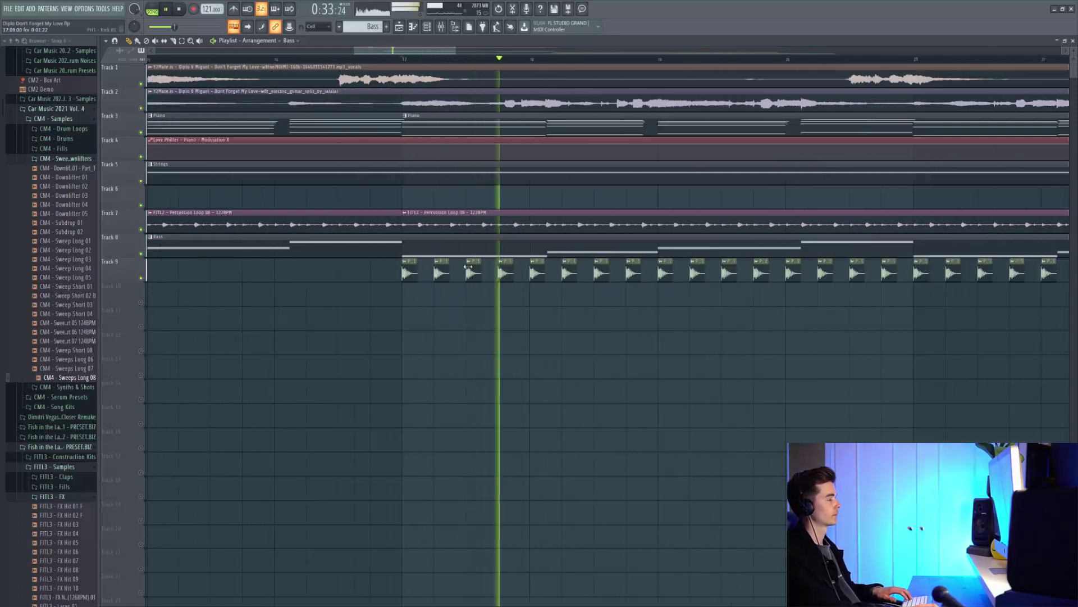
{"action": "scroll", "coordinate": [444, 270], "scroll_direction": "down", "scroll_amount": 4, "text": "ctrl"}
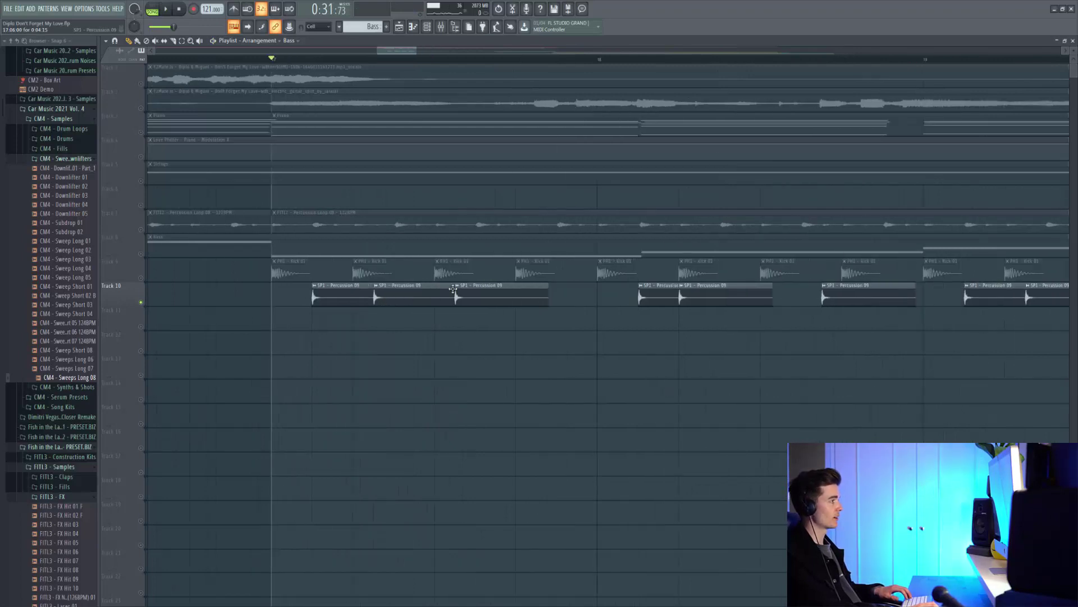
Step: Open the SP1 - Percussion 09 sample from its clip on Track 10
{"action": "double_click", "coordinate": [414, 292]}
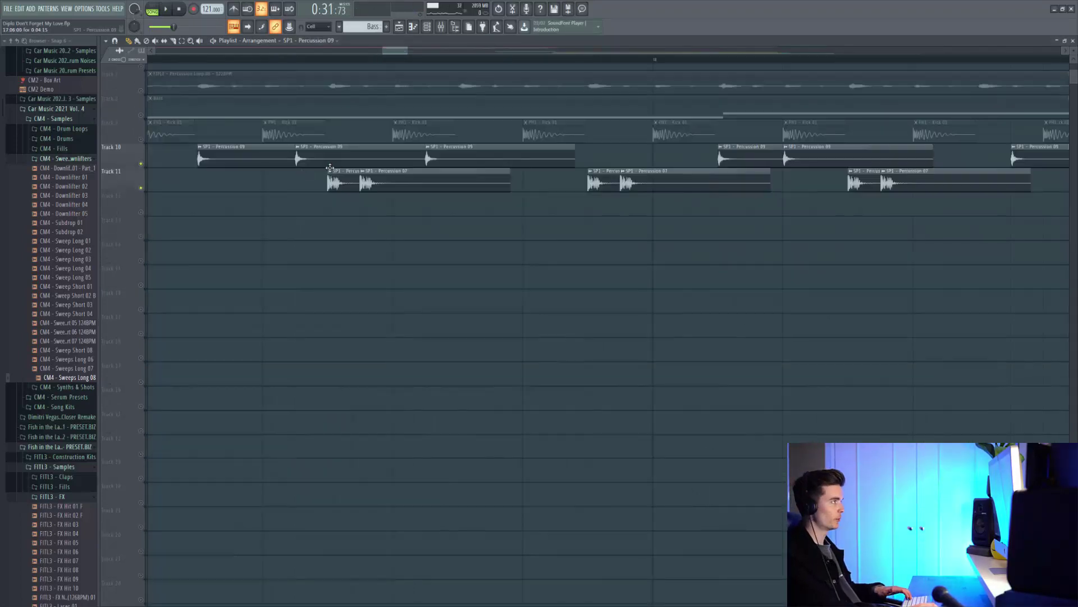
Step: Play the Track 10 and 11 percussion from bar 17, bringing the Track 9 kick and Track 7 percussion loop back into the mix
{"action": "key", "text": "space"}
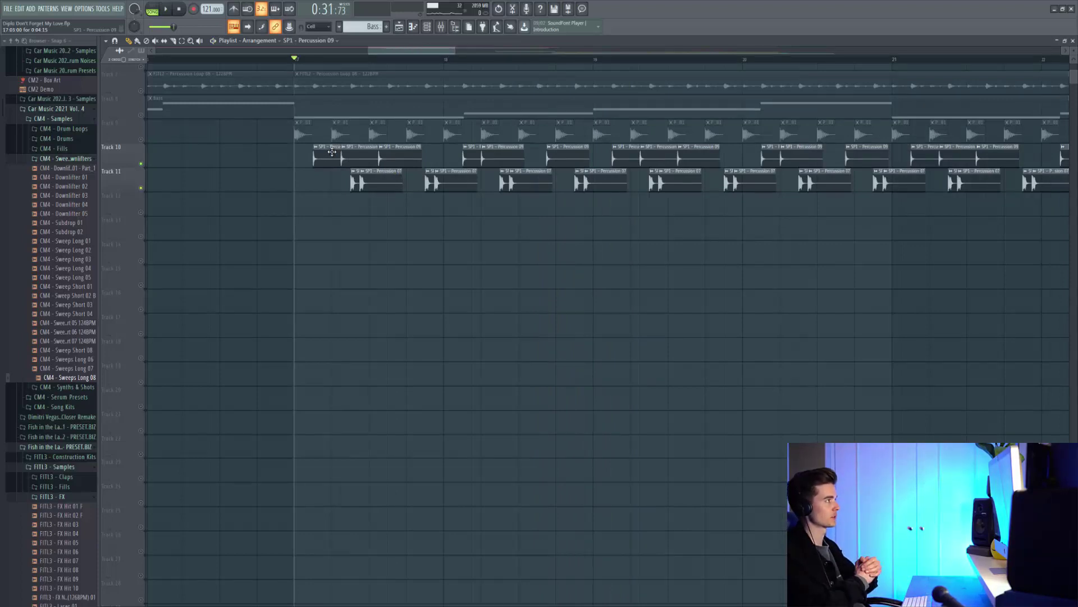
{"action": "left_click", "coordinate": [141, 139]}
{"action": "key", "text": "space"}
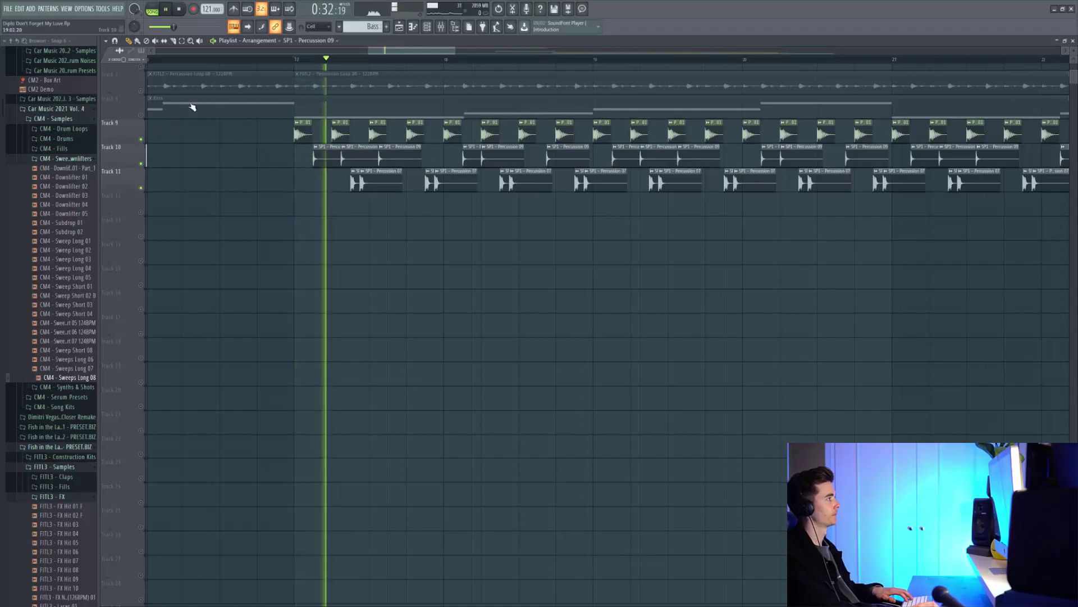
{"action": "left_click", "coordinate": [141, 90]}
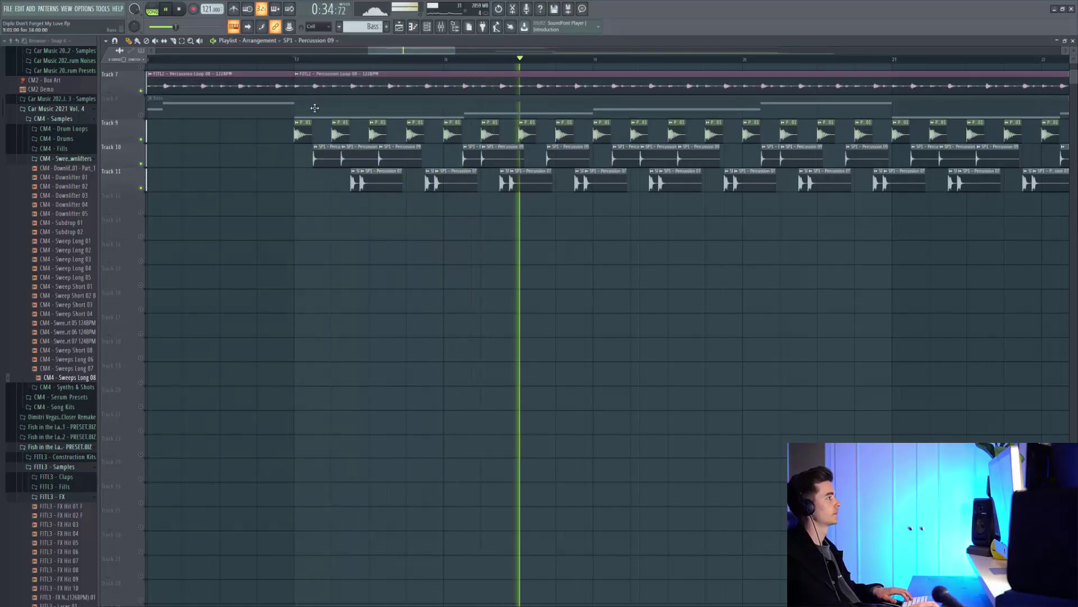
{"action": "scroll", "coordinate": [320, 108], "scroll_direction": "down", "scroll_amount": 3}
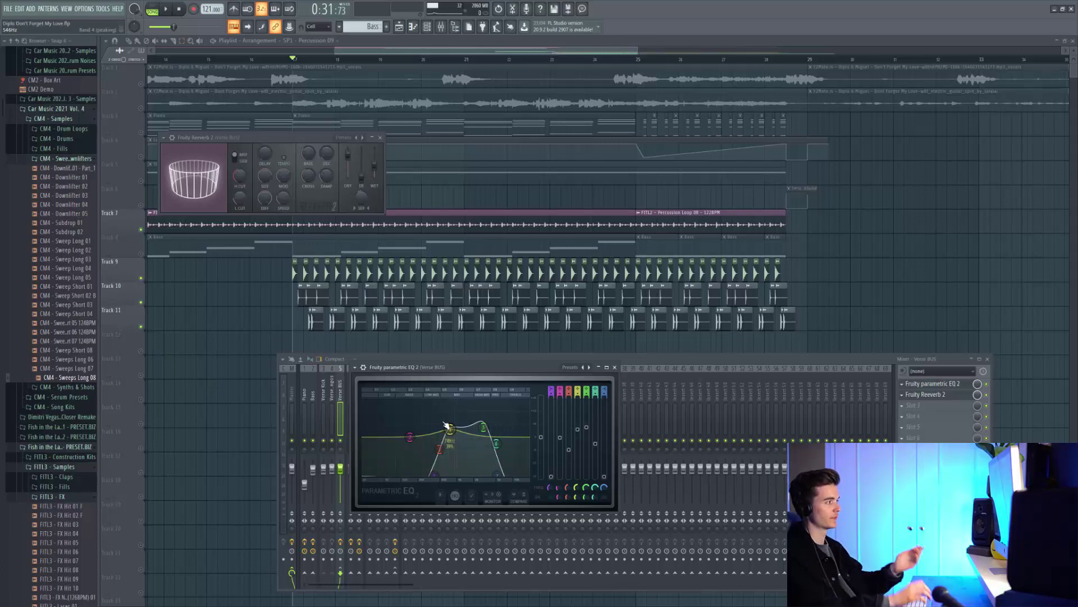
Step: Browse the presets of the Verse BUS's Fruity Parametric EQ 2 without choosing one, and play the section
{"action": "left_click", "coordinate": [570, 367]}
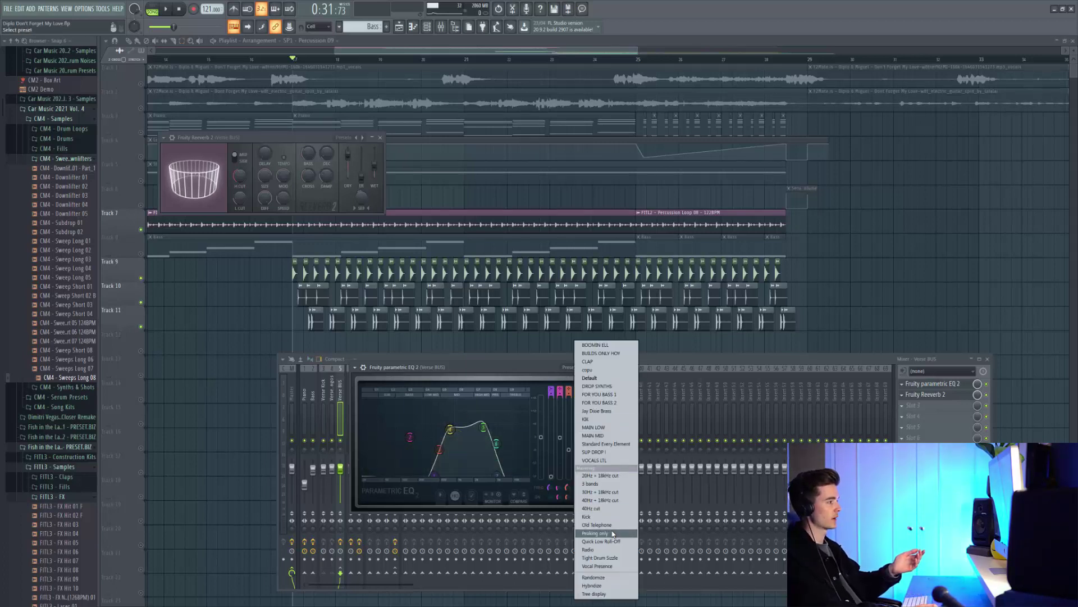
{"action": "left_click", "coordinate": [524, 476]}
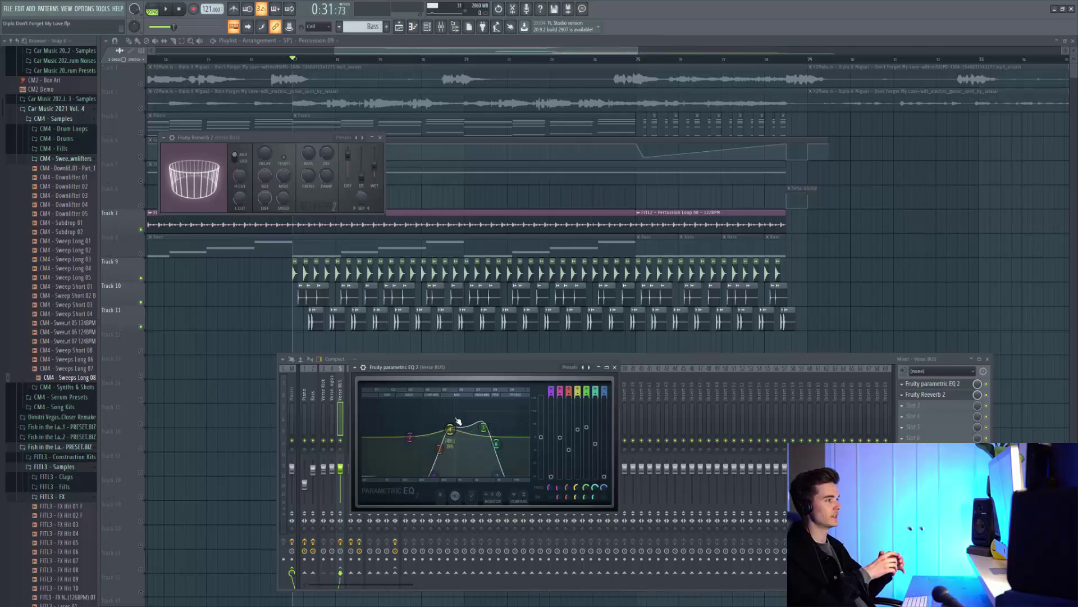
{"action": "key", "text": "space"}
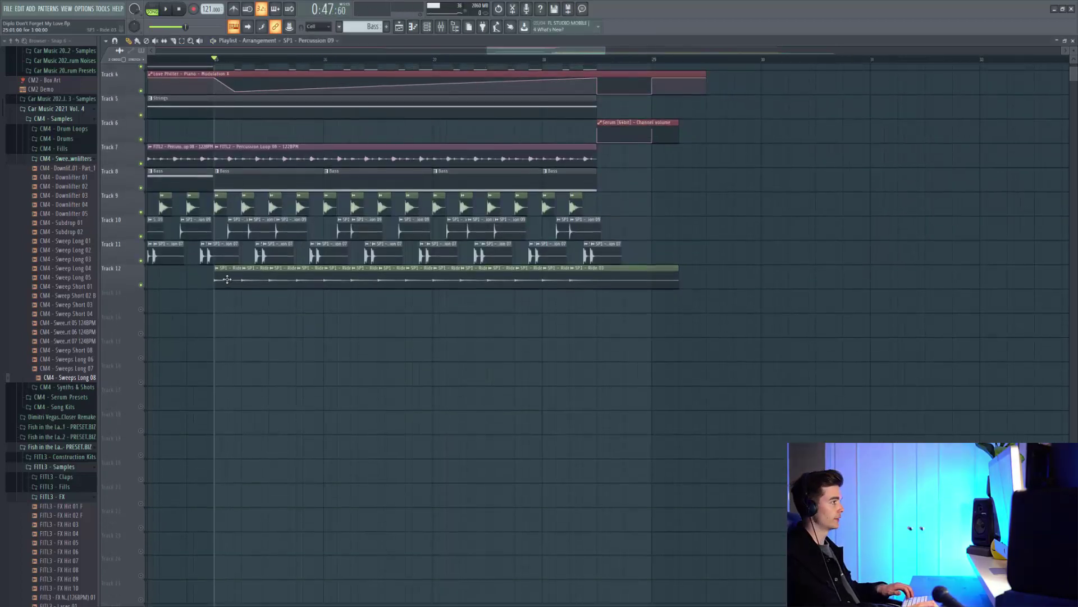
Step: Inspect the SP1 - Ride 03 clips on Track 12 and the note velocities of the Snares pattern on Track 13
{"action": "scroll", "coordinate": [222, 278], "scroll_direction": "up", "scroll_amount": 3}
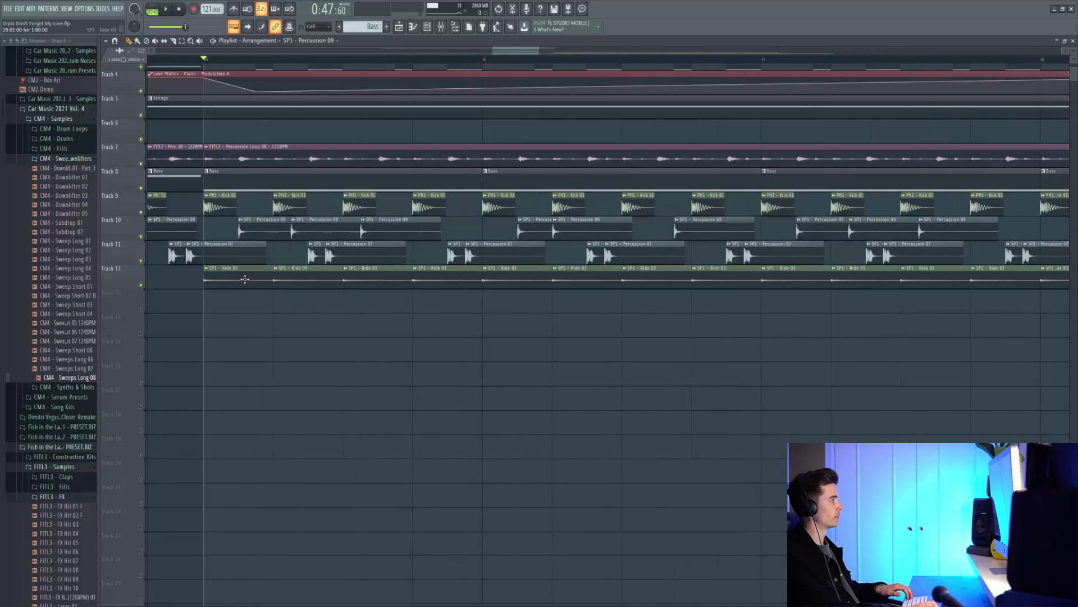
{"action": "scroll", "coordinate": [250, 279], "scroll_direction": "down", "scroll_amount": 3}
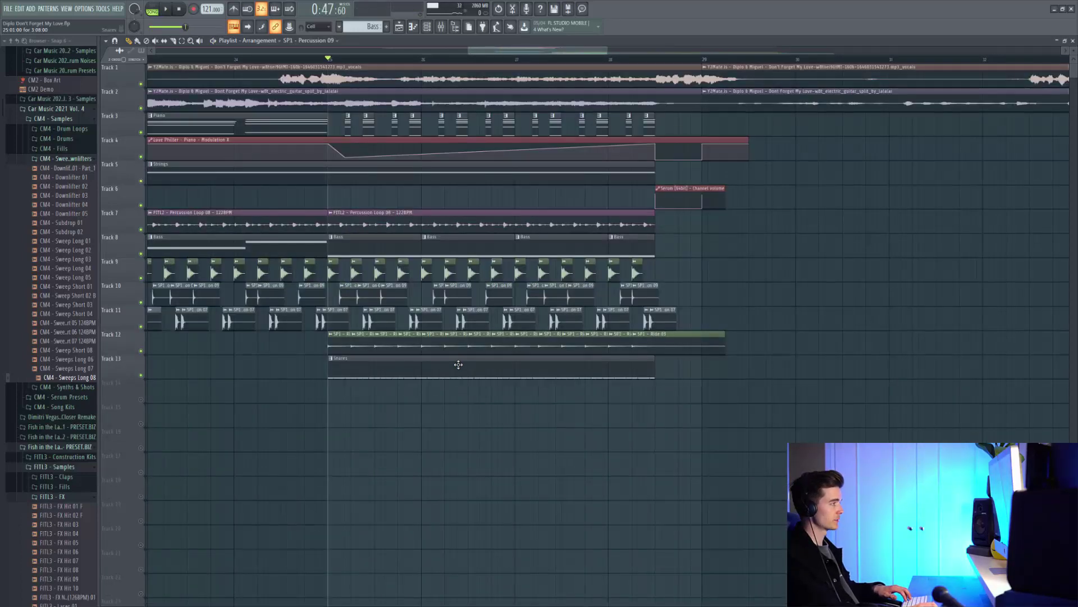
{"action": "double_click", "coordinate": [458, 365]}
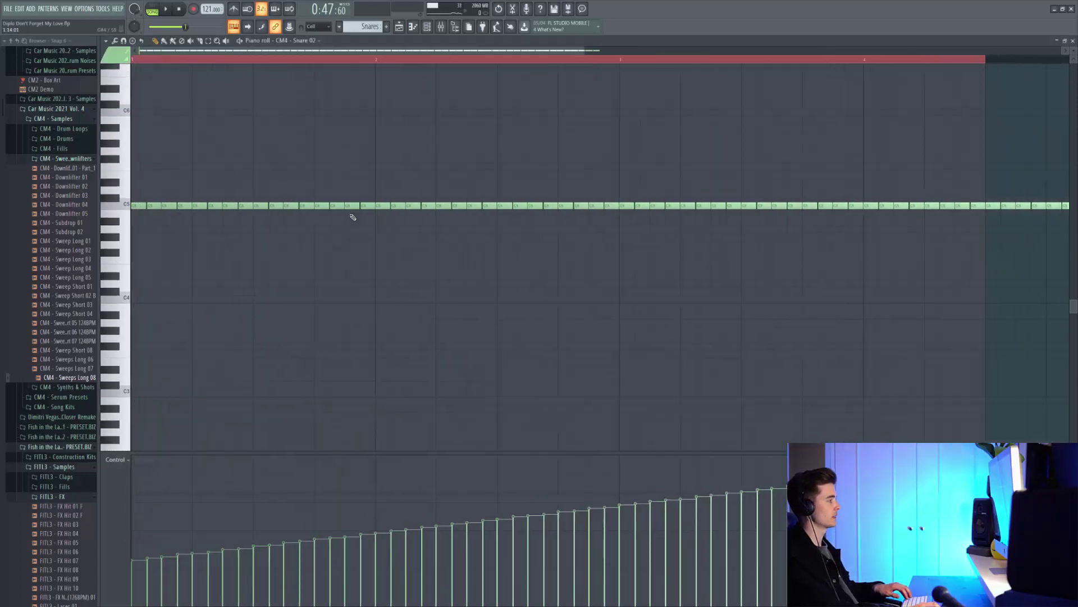
{"action": "left_click", "coordinate": [119, 461]}
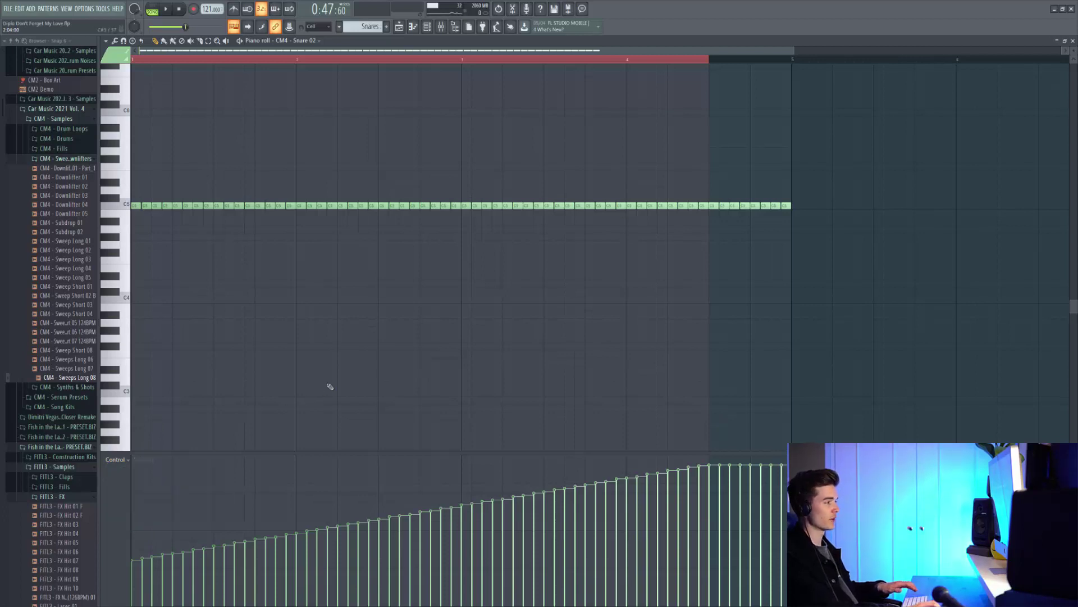
{"action": "key", "text": "F5"}
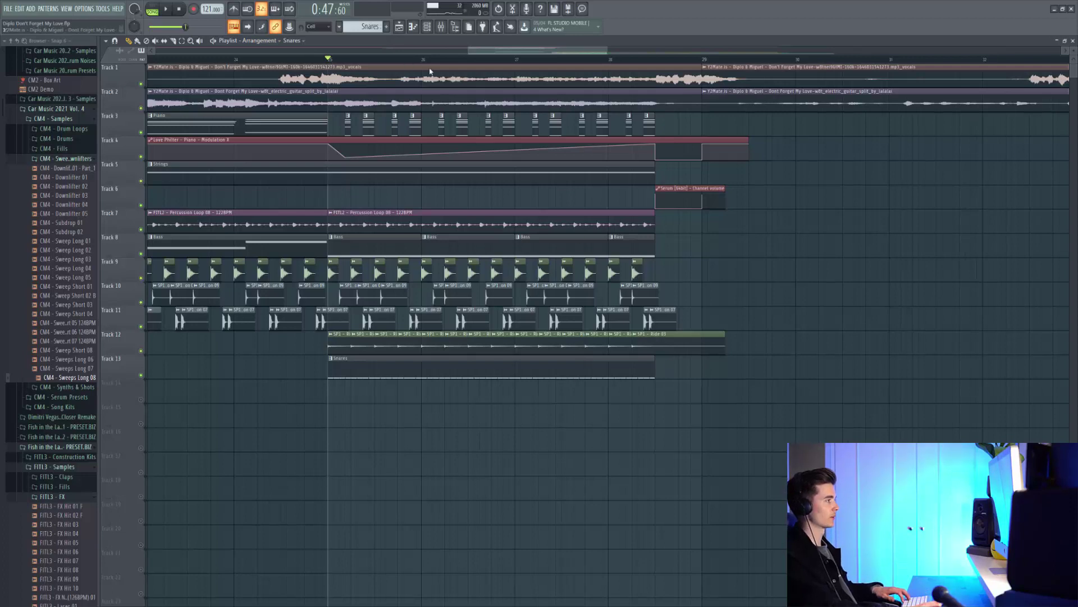
Step: Play the build-up from bar 25 with the snares and the CM4 sweep on Track 14
{"action": "key", "text": "space"}
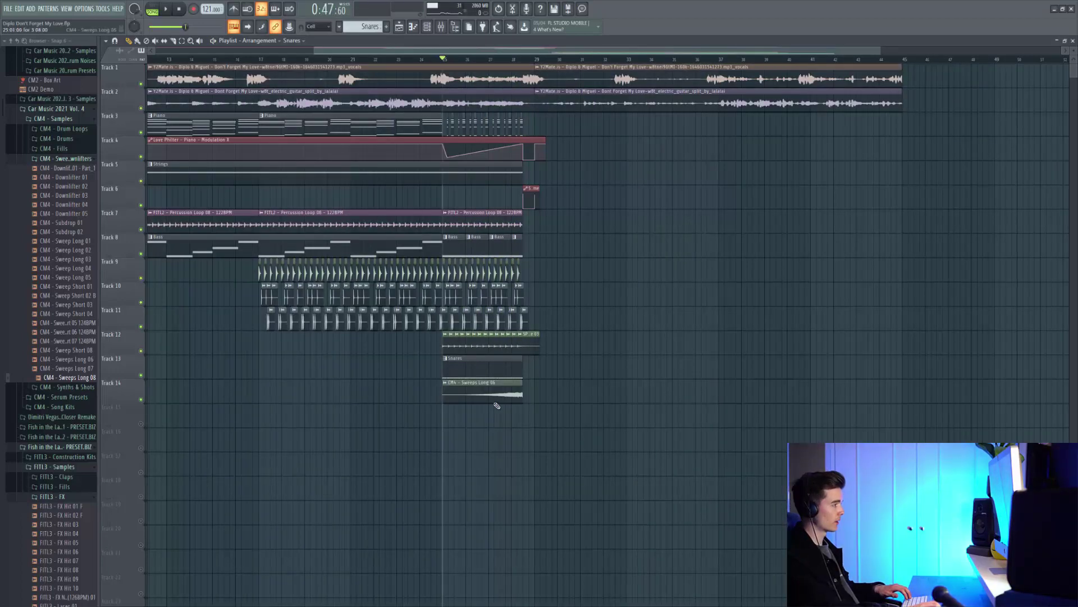
{"action": "scroll", "coordinate": [492, 393], "scroll_direction": "up", "scroll_amount": 3}
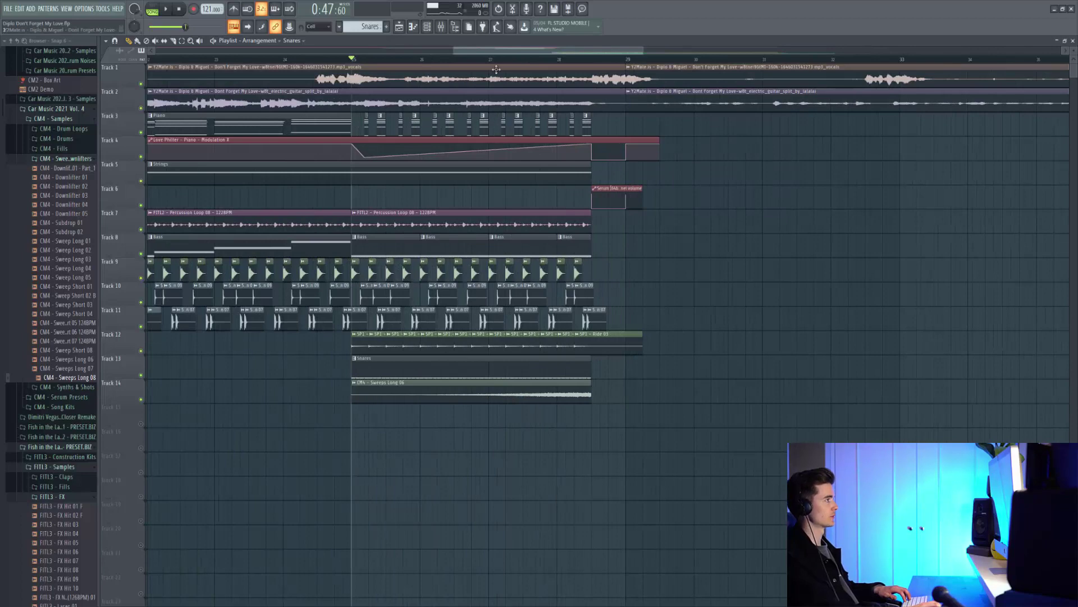
{"action": "key", "text": "space"}
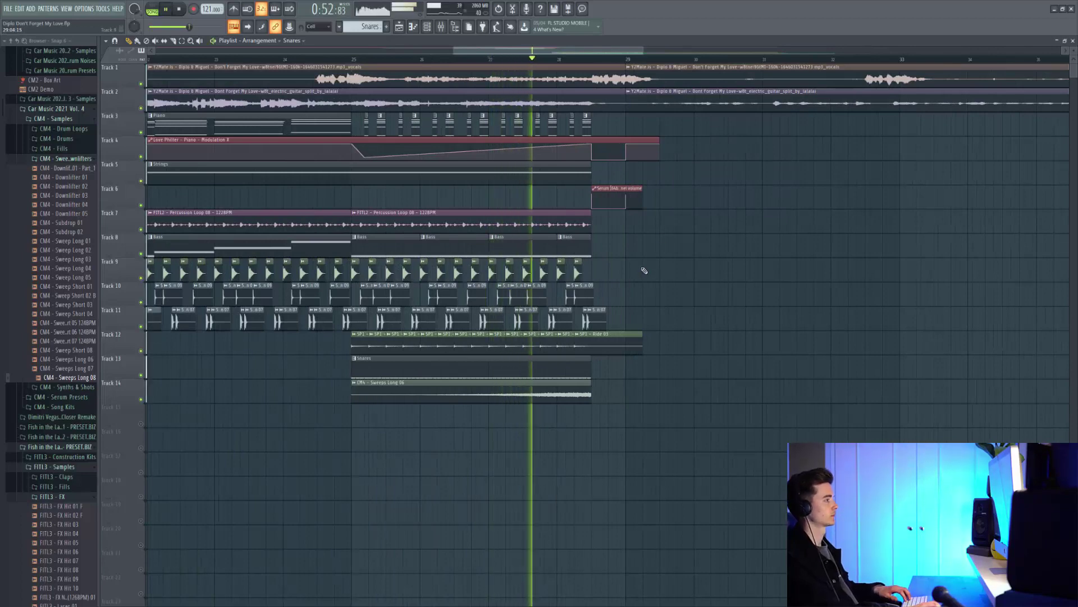